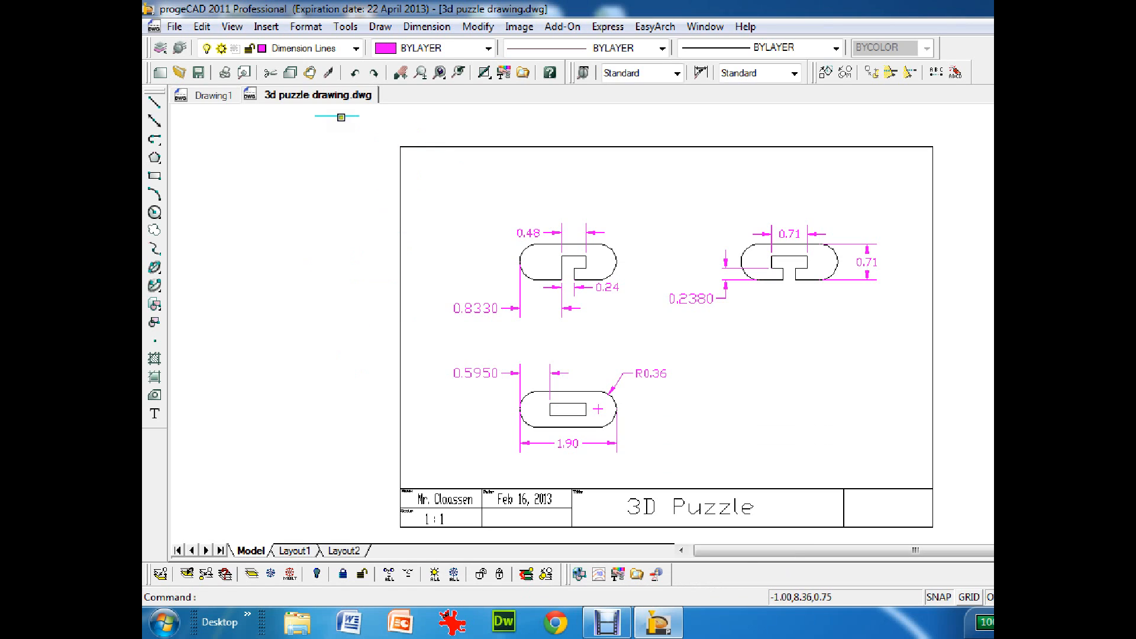
- Hide the Border and Dimension Lines layers so only the three puzzle-piece outlines show
click(357, 49)
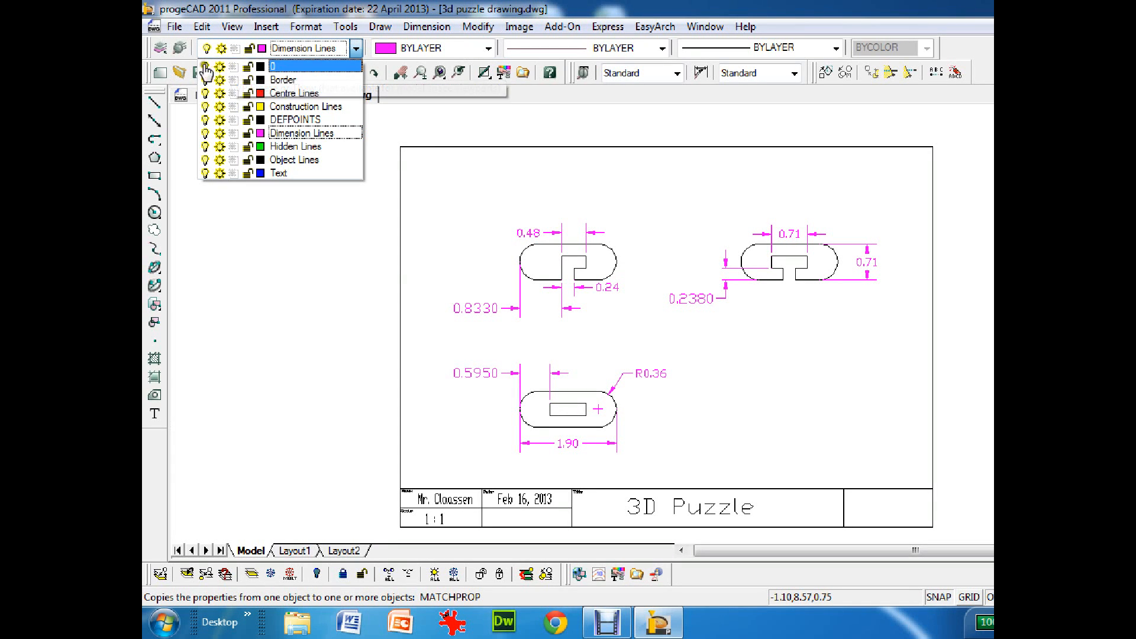
click(204, 80)
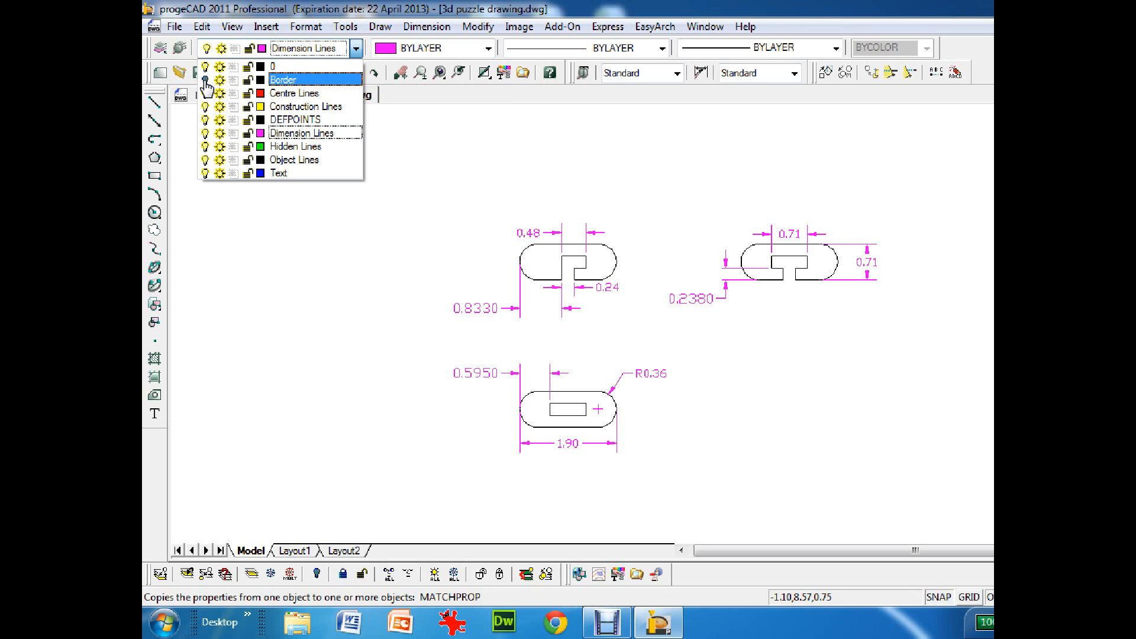
click(205, 134)
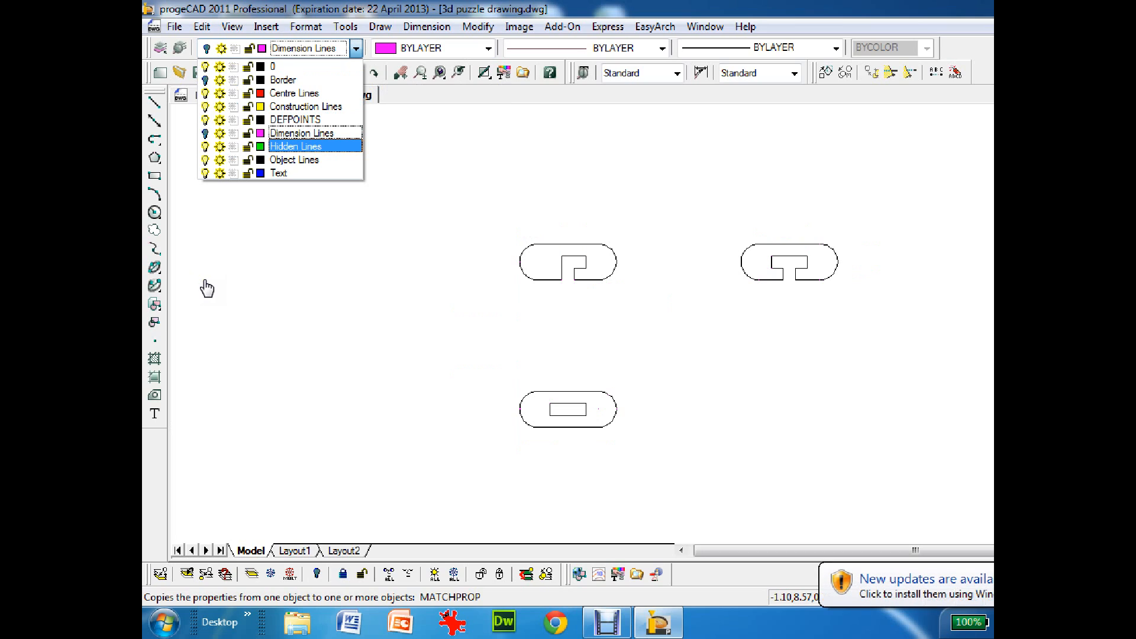
click(437, 191)
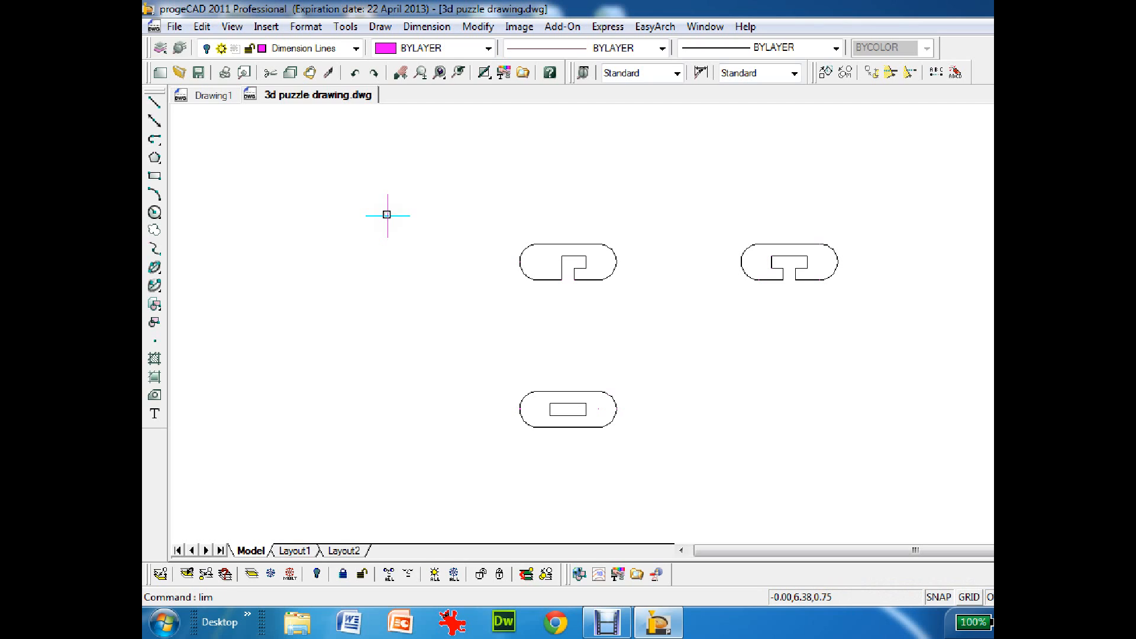
- Set the drawing limits with the lower left corner at 0,0 and the upper right corner at 24,12
key(Return)
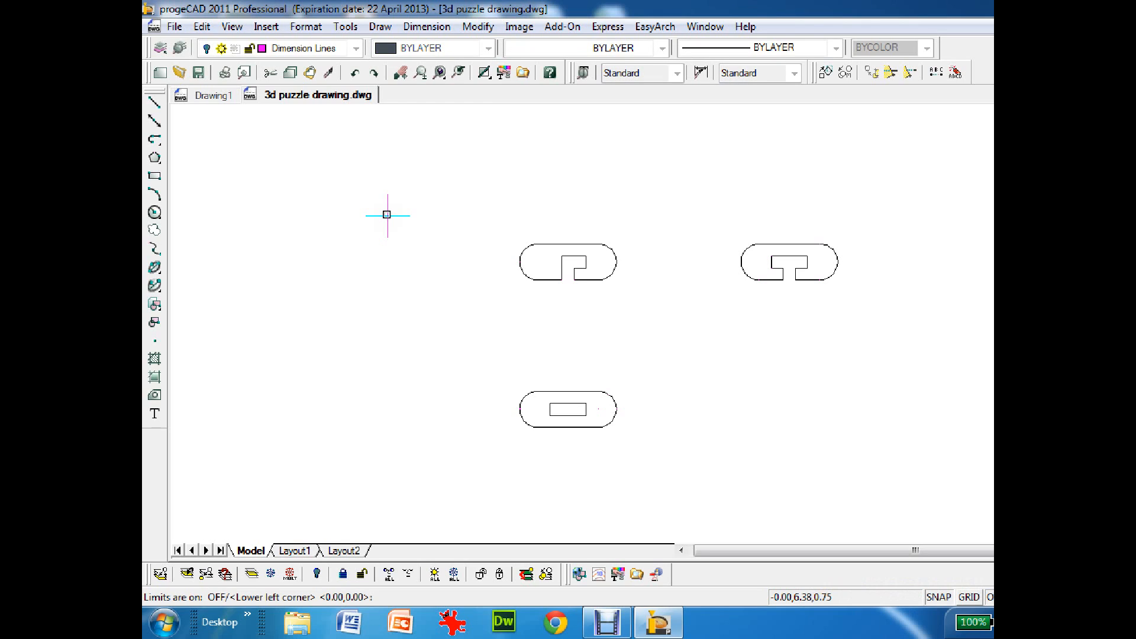
key(Return)
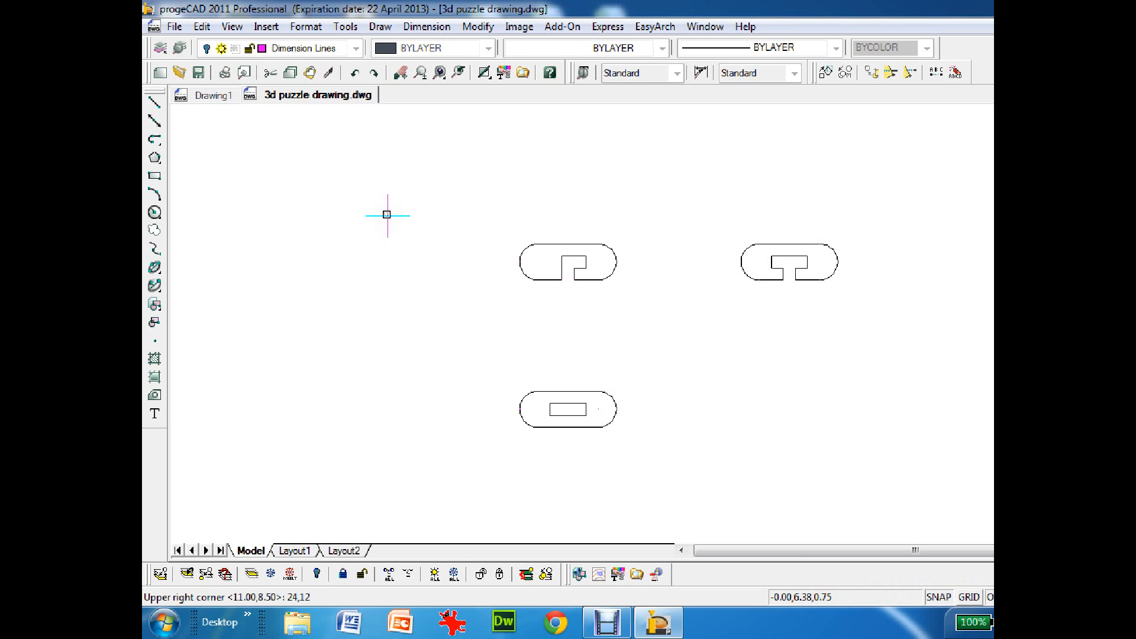
key(Return)
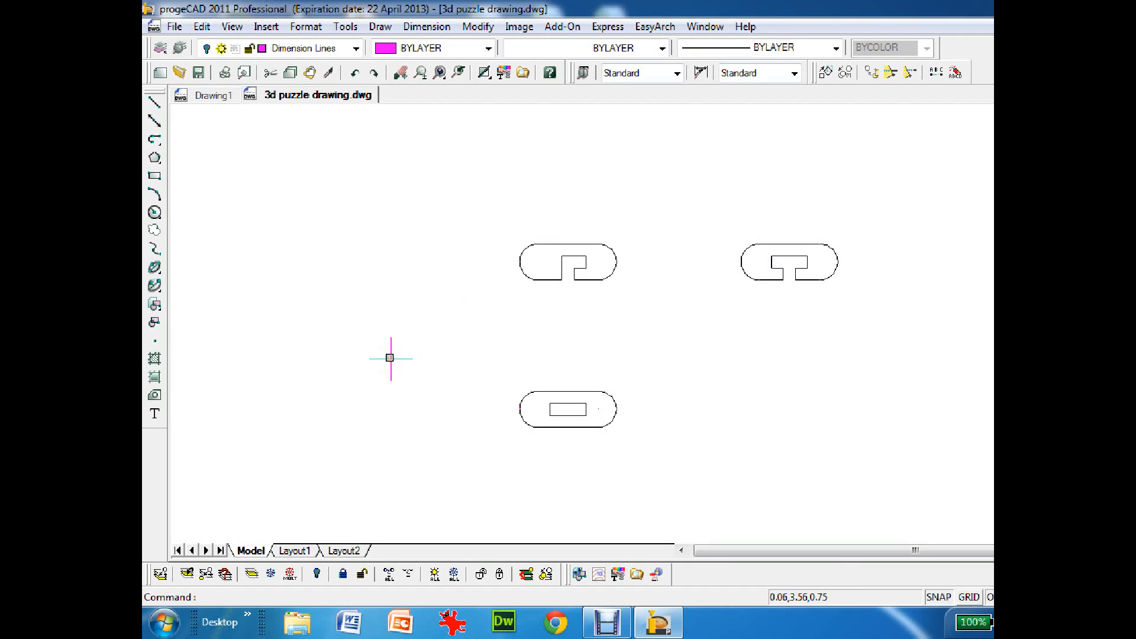
- Turn on the grid and disable its display beyond the drawing limits
click(966, 598)
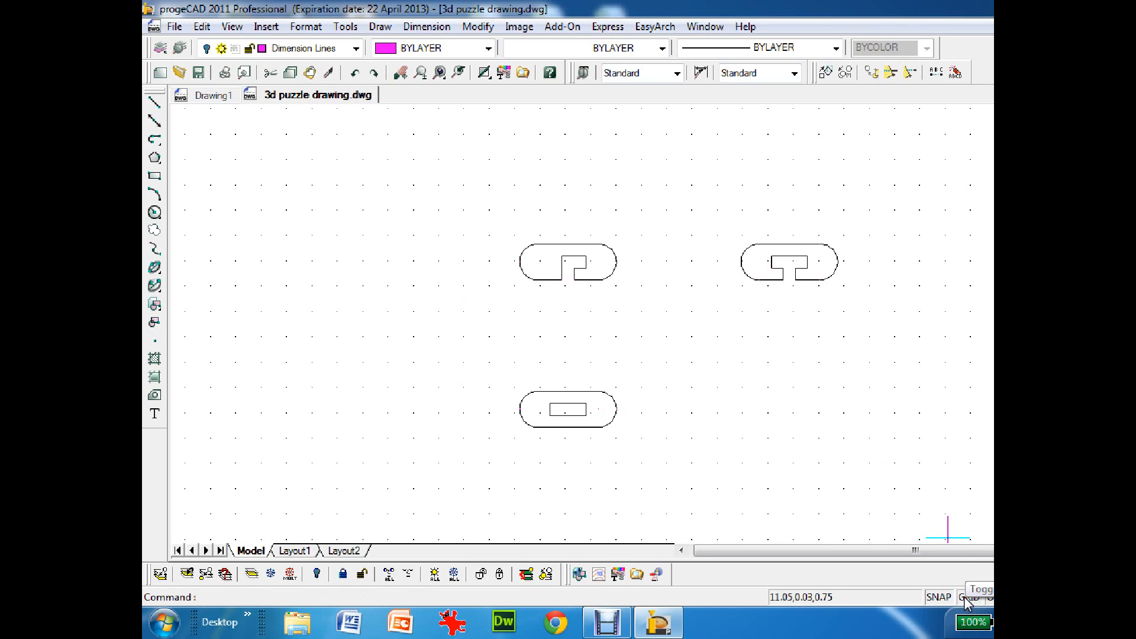
right_click(970, 597)
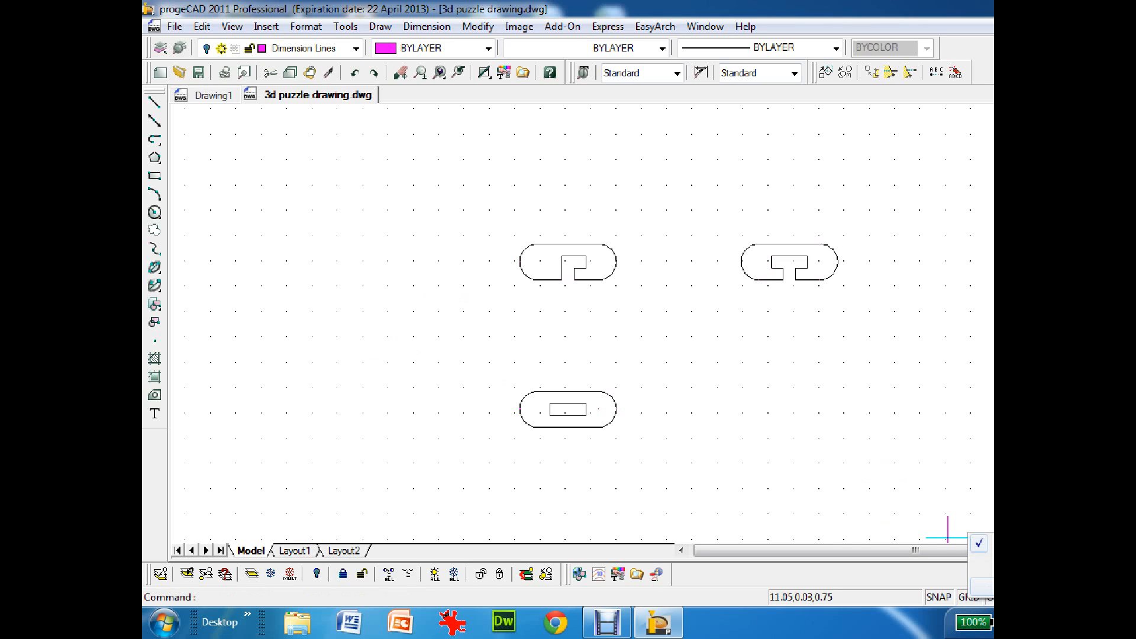
click(981, 586)
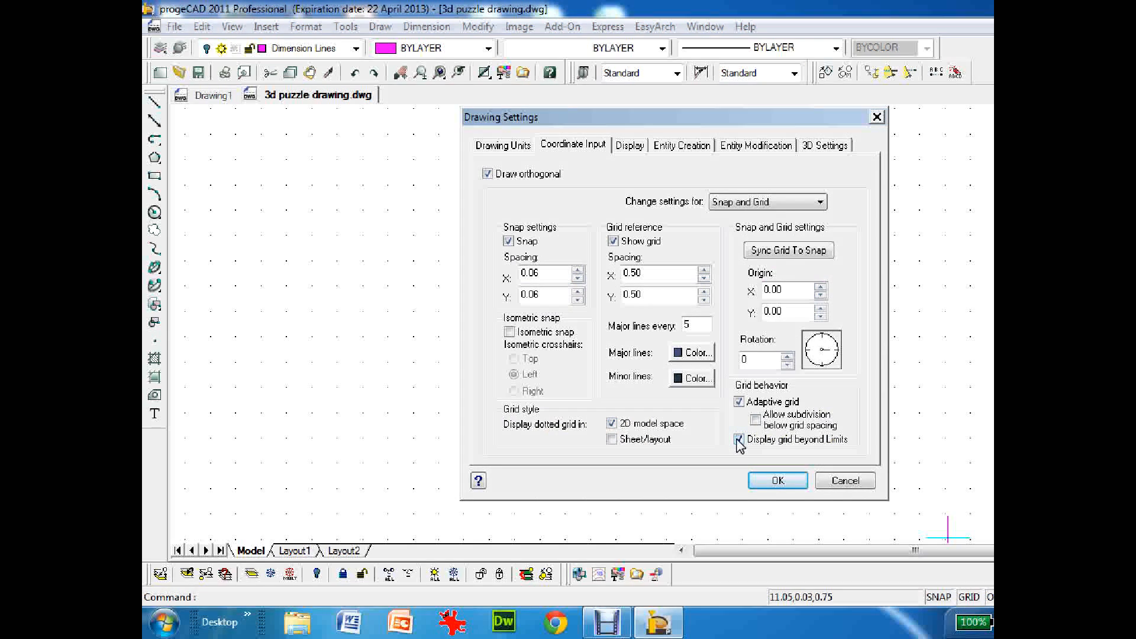
click(779, 480)
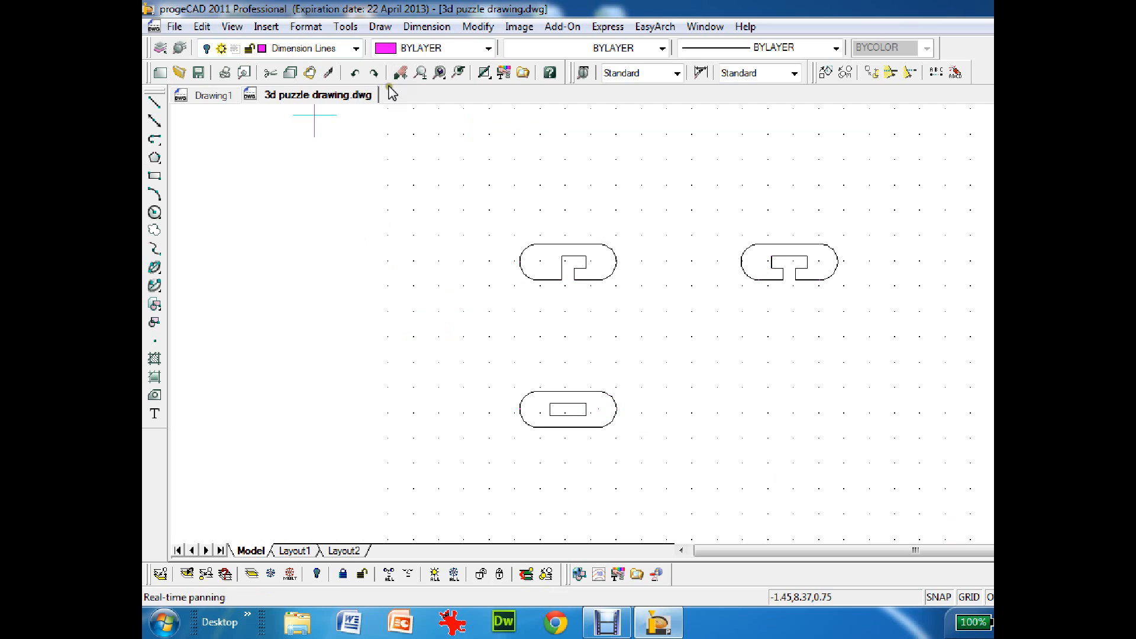
- Change all three puzzle pieces to red with a 0.05 mm lineweight
text(z)
key(Return)
text(a)
key(Return)
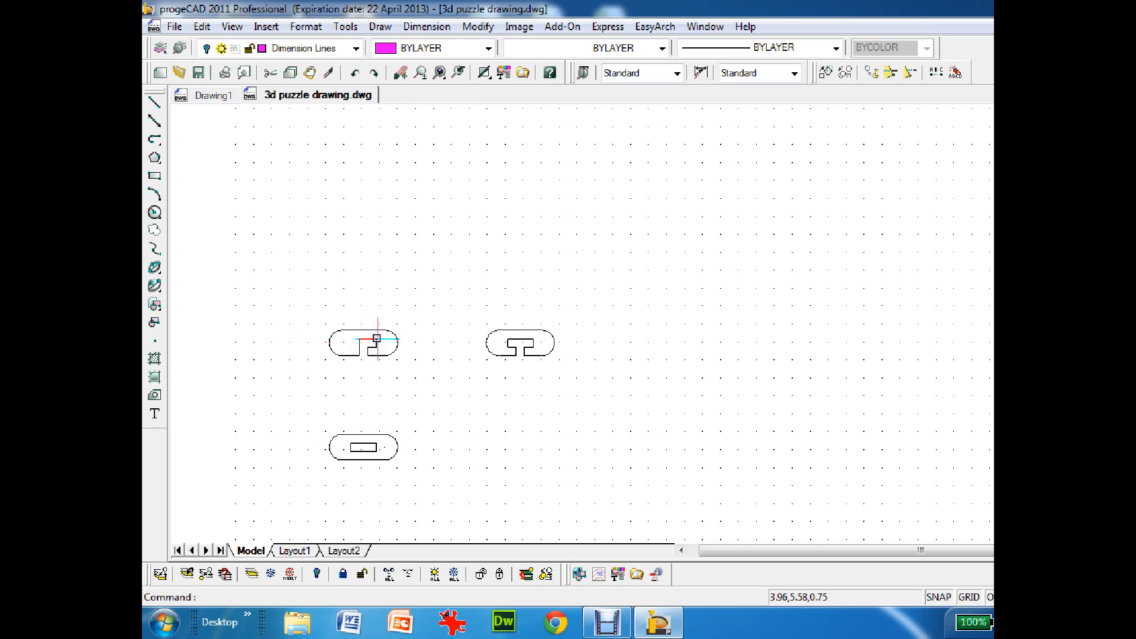
click(306, 295)
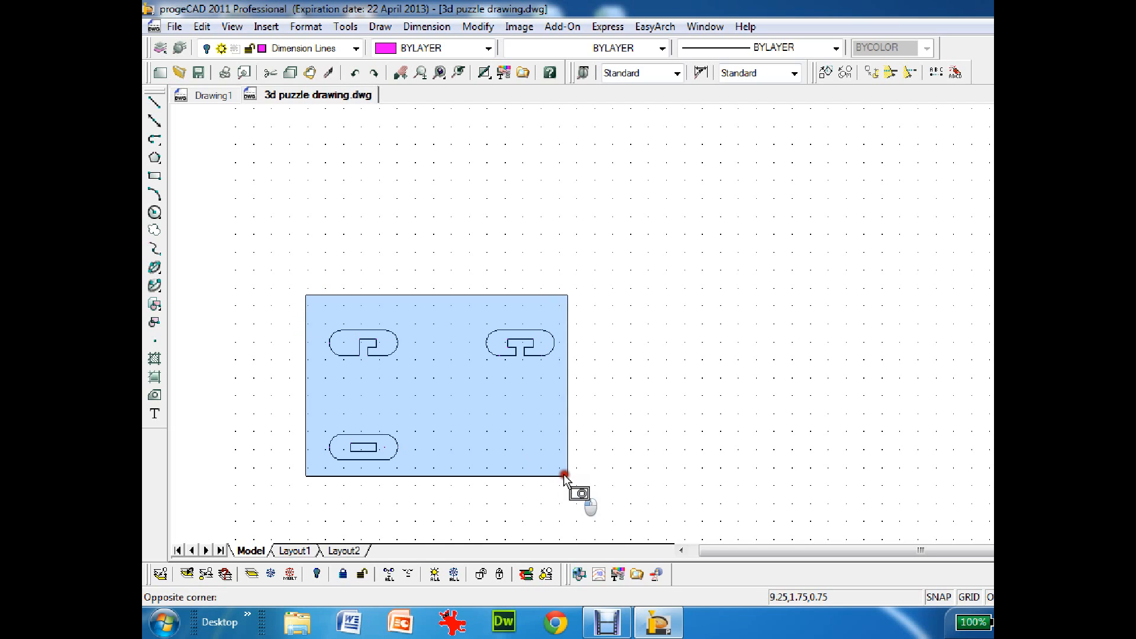
click(599, 477)
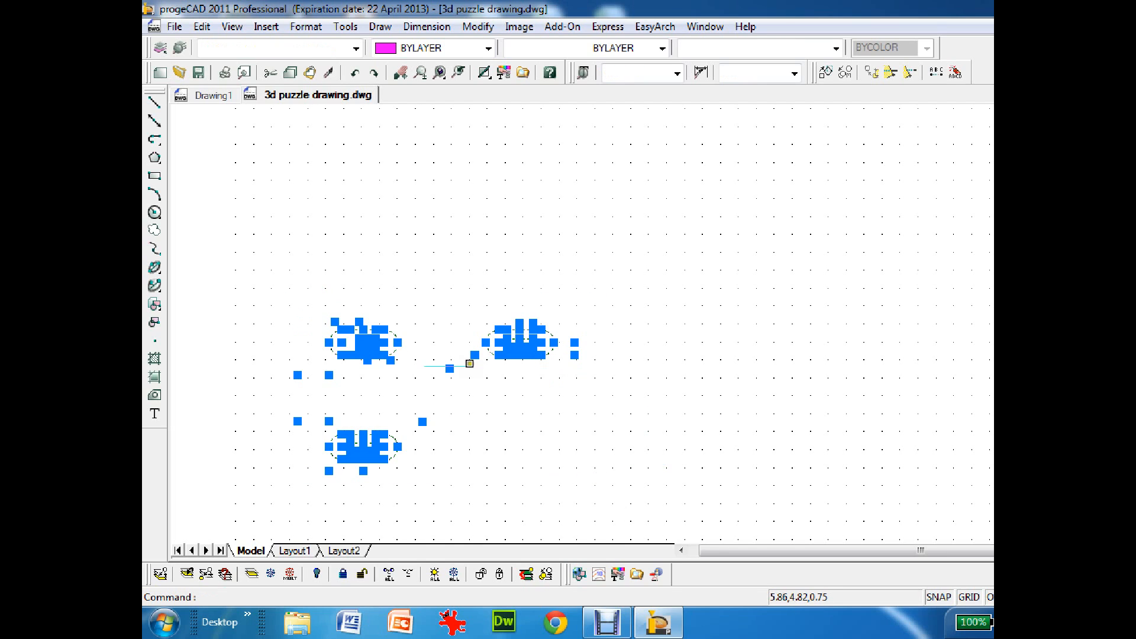
click(488, 50)
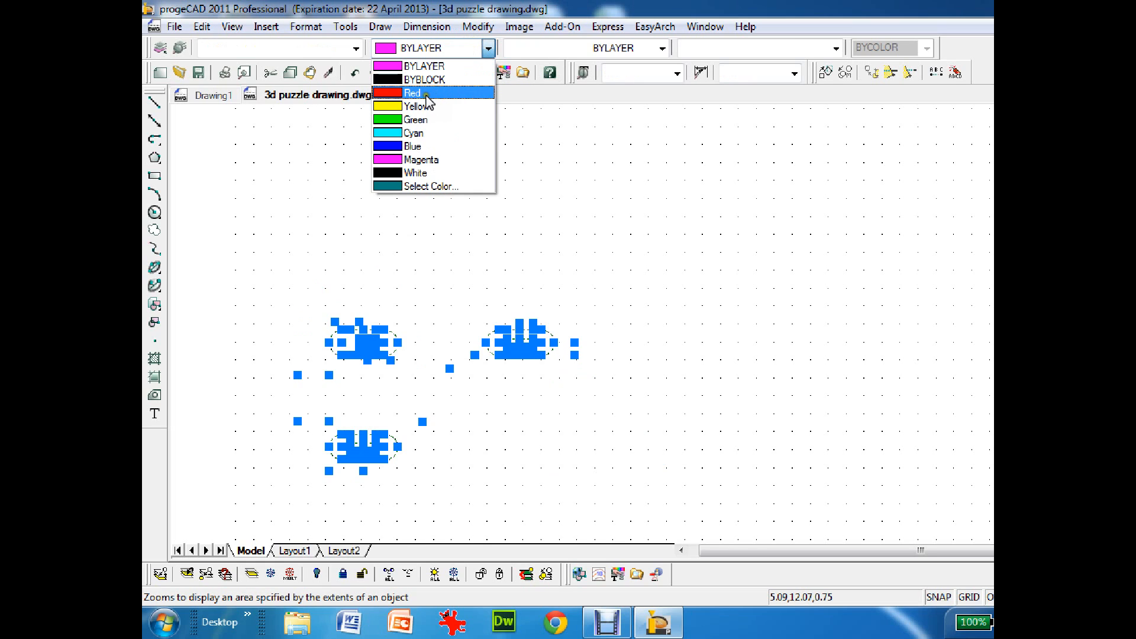
click(418, 95)
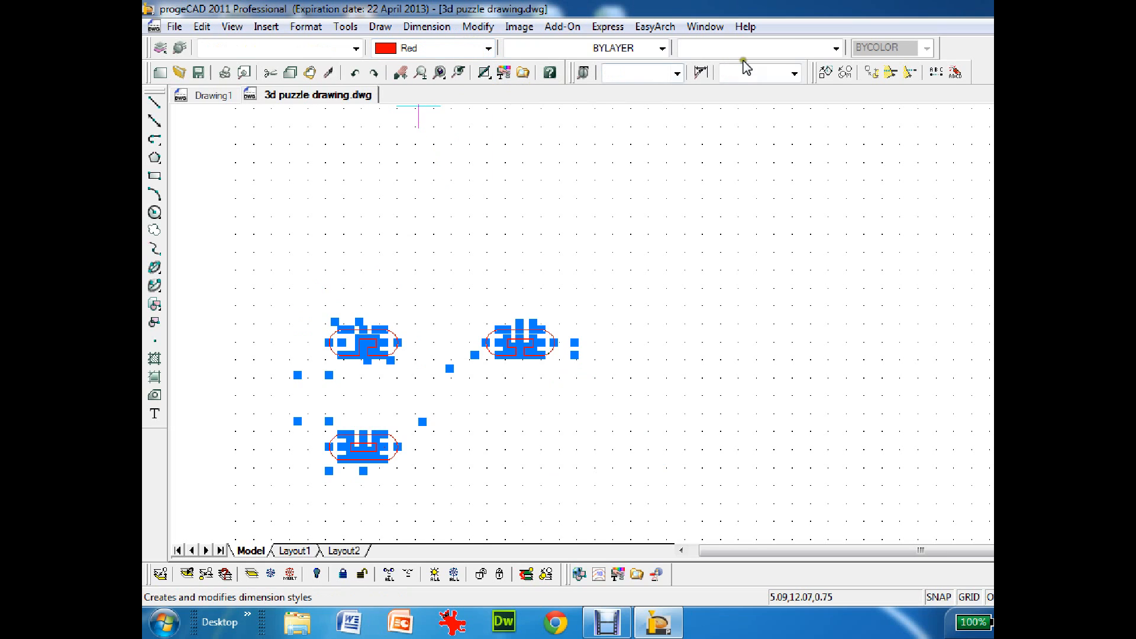
click(837, 48)
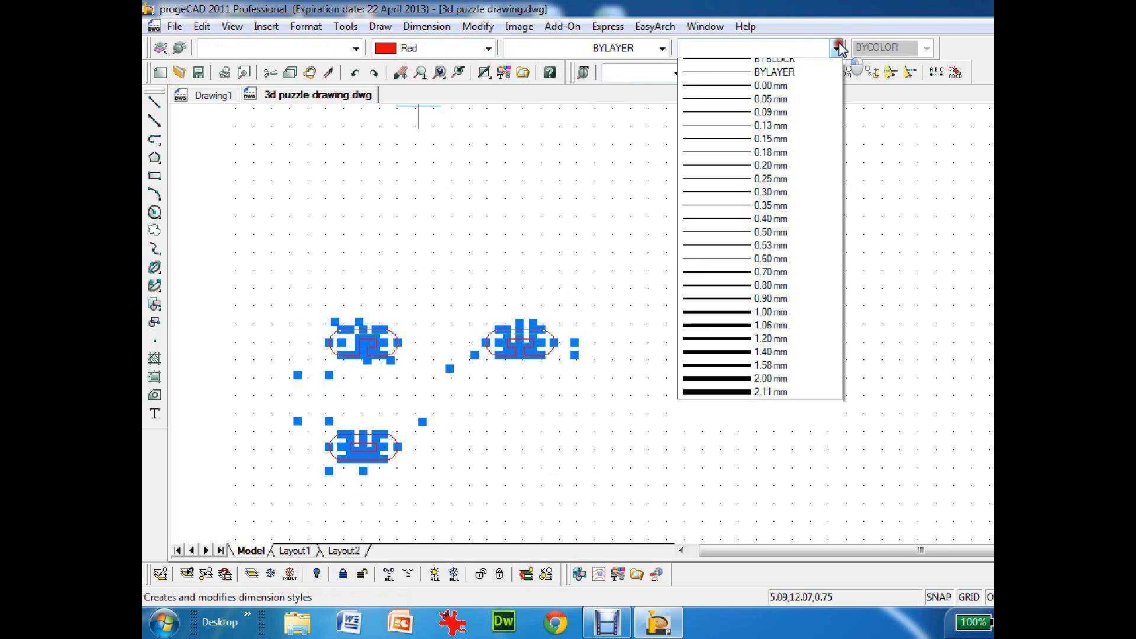
click(764, 119)
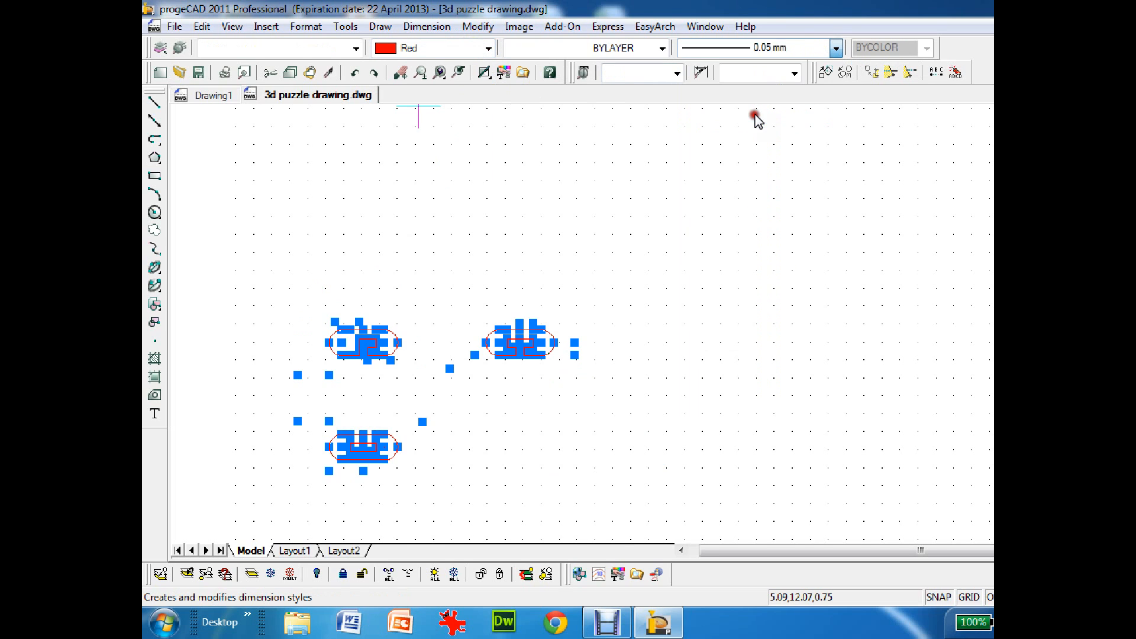
key(Escape)
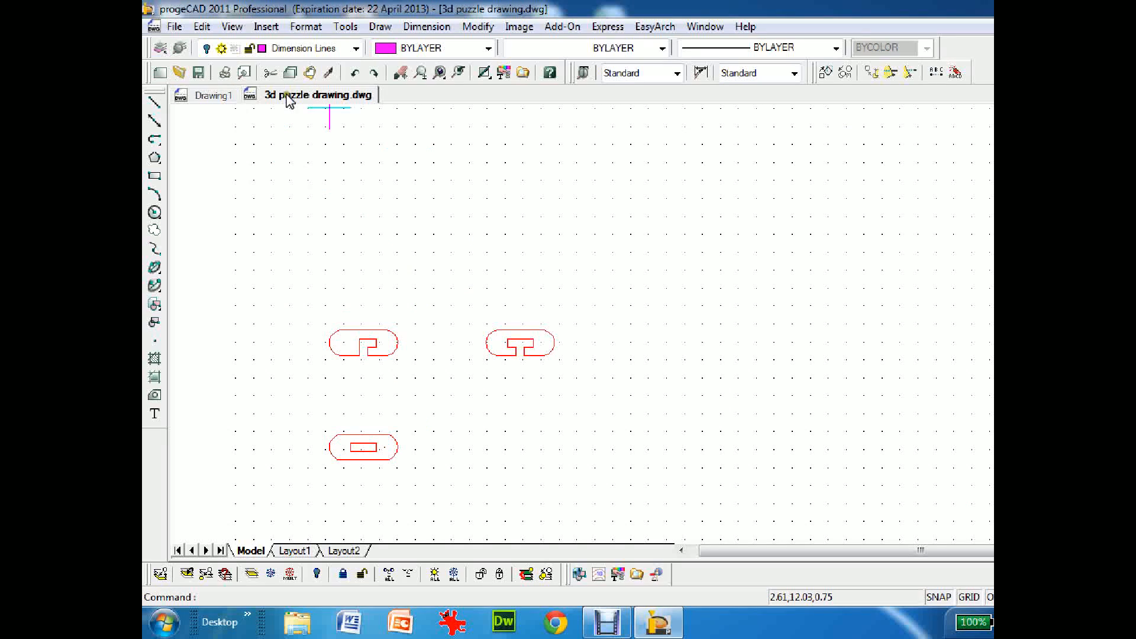
- Move the puzzle piece with the hook-shaped slot into the upper-left corner of the grid area
click(309, 296)
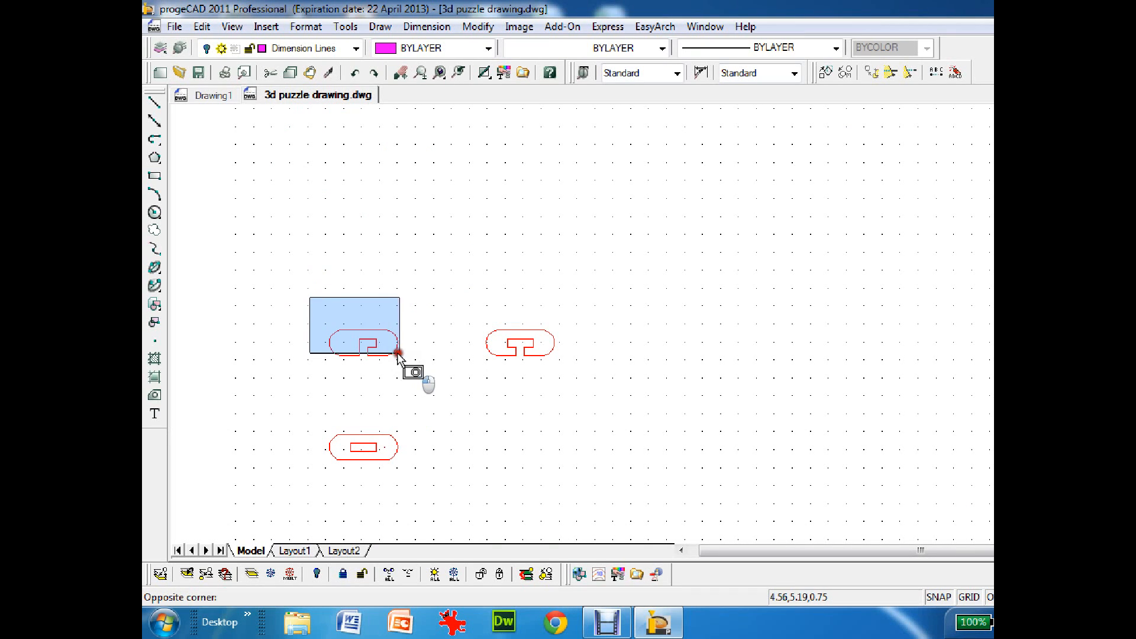
click(399, 358)
text(m)
key(Return)
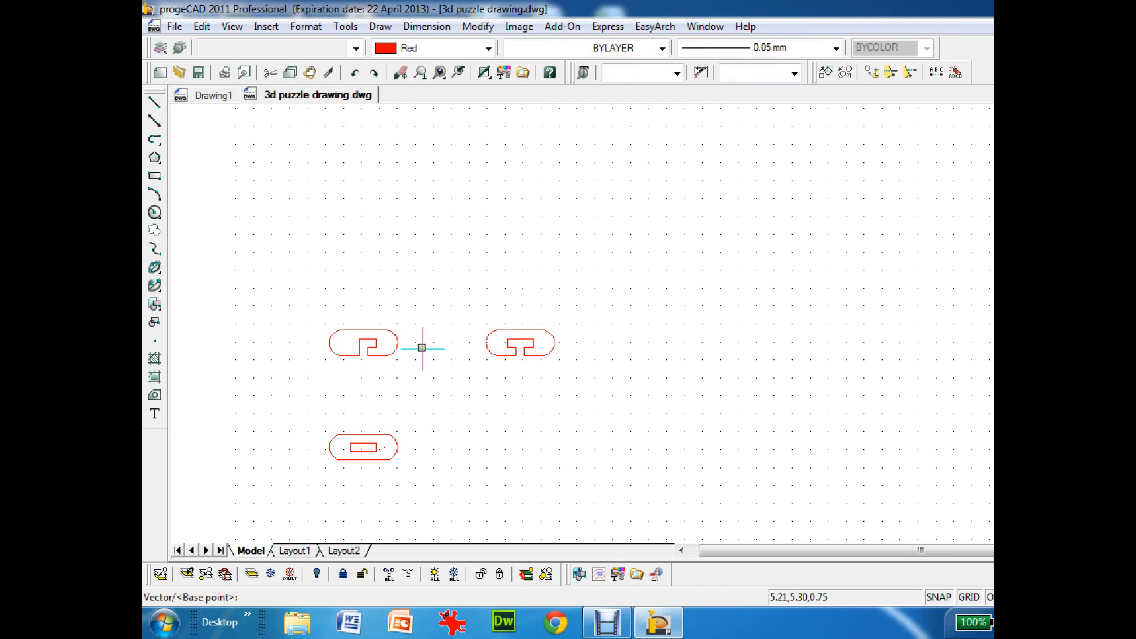
click(346, 346)
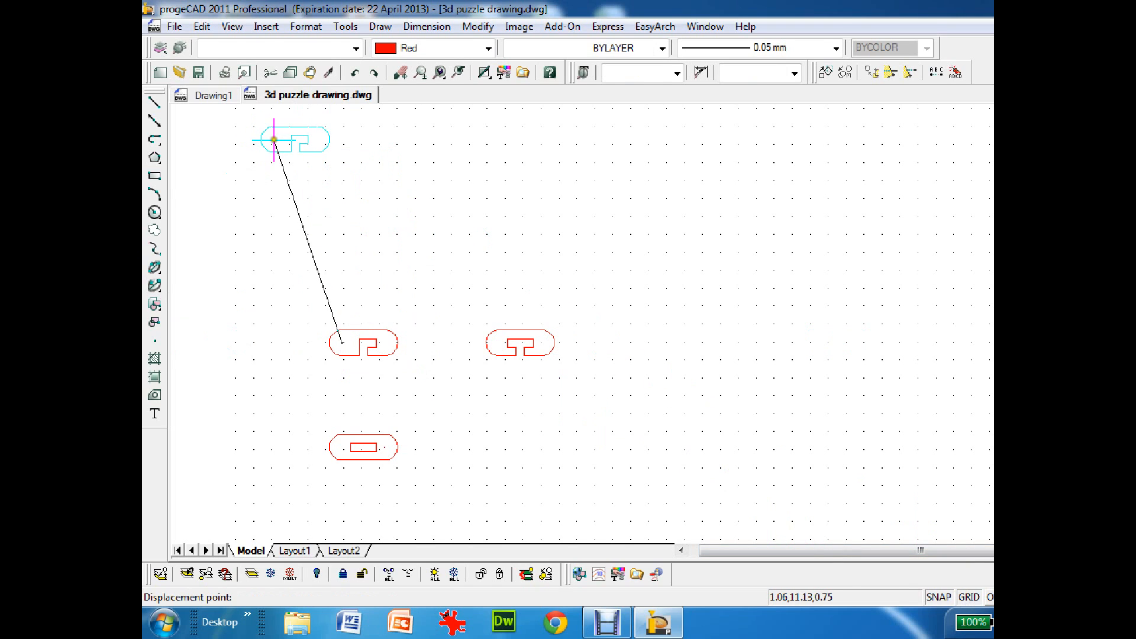
click(273, 135)
- Move the puzzle piece with the T-shaped slot directly below the hook-slot piece
click(442, 294)
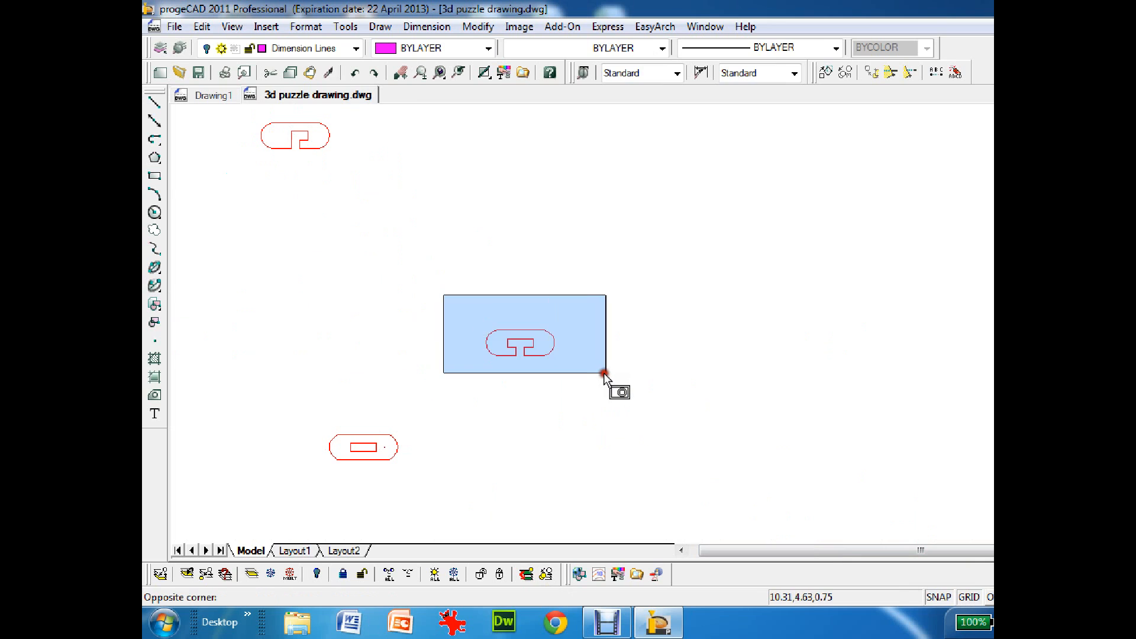
click(606, 373)
key(Return)
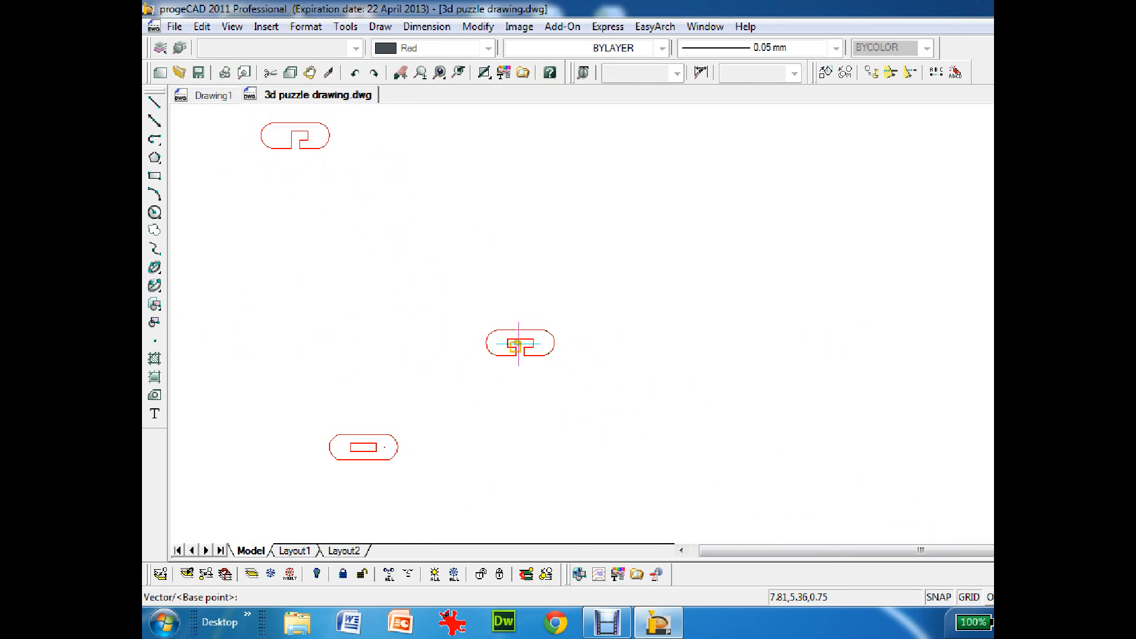
click(519, 341)
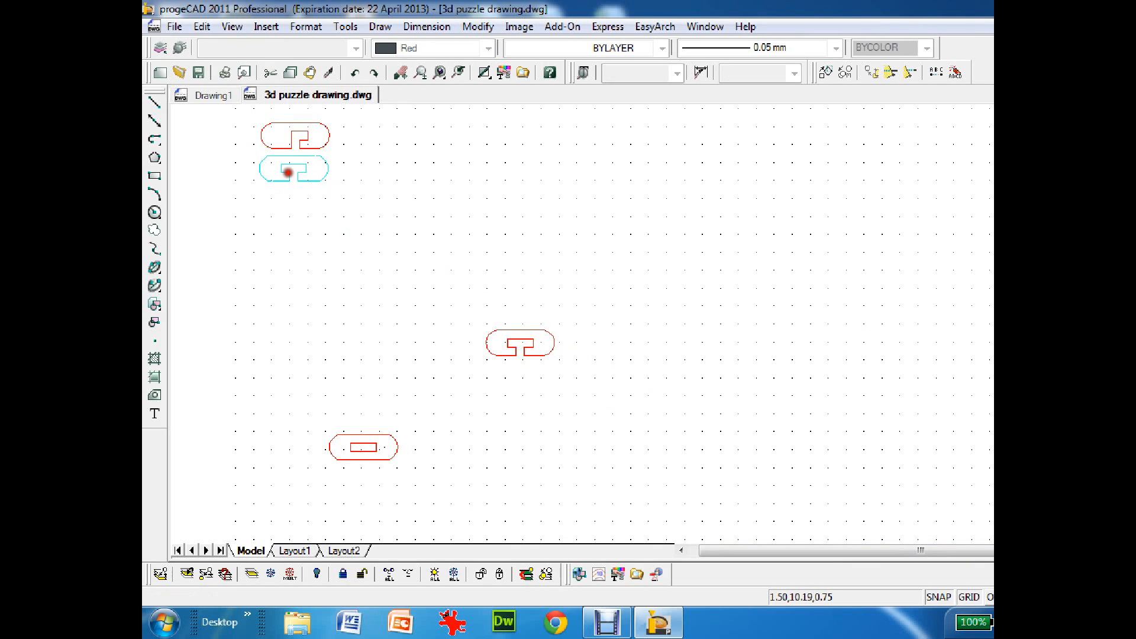
click(293, 168)
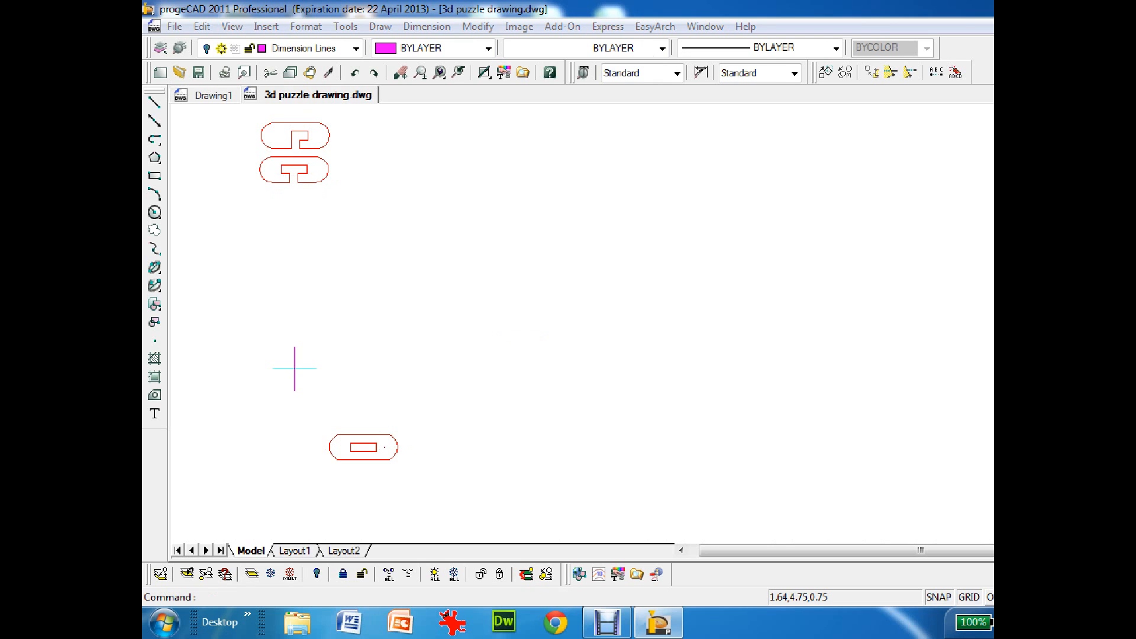
- Move the puzzle piece with the rectangular hole directly below the T-slot piece to complete the stack
text(m)
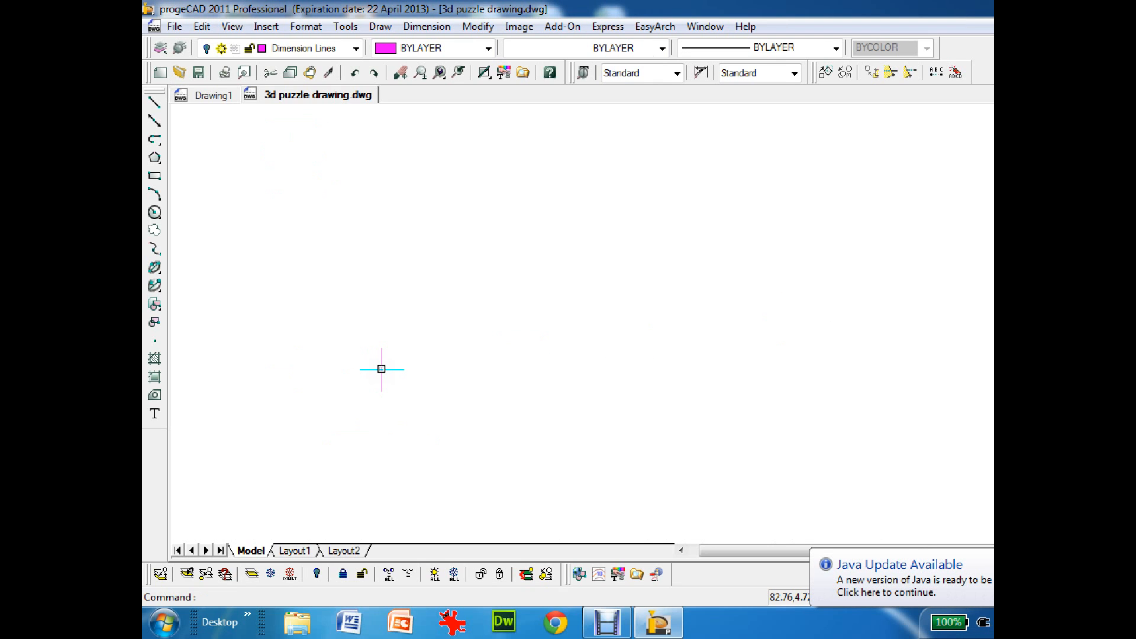
key(Return)
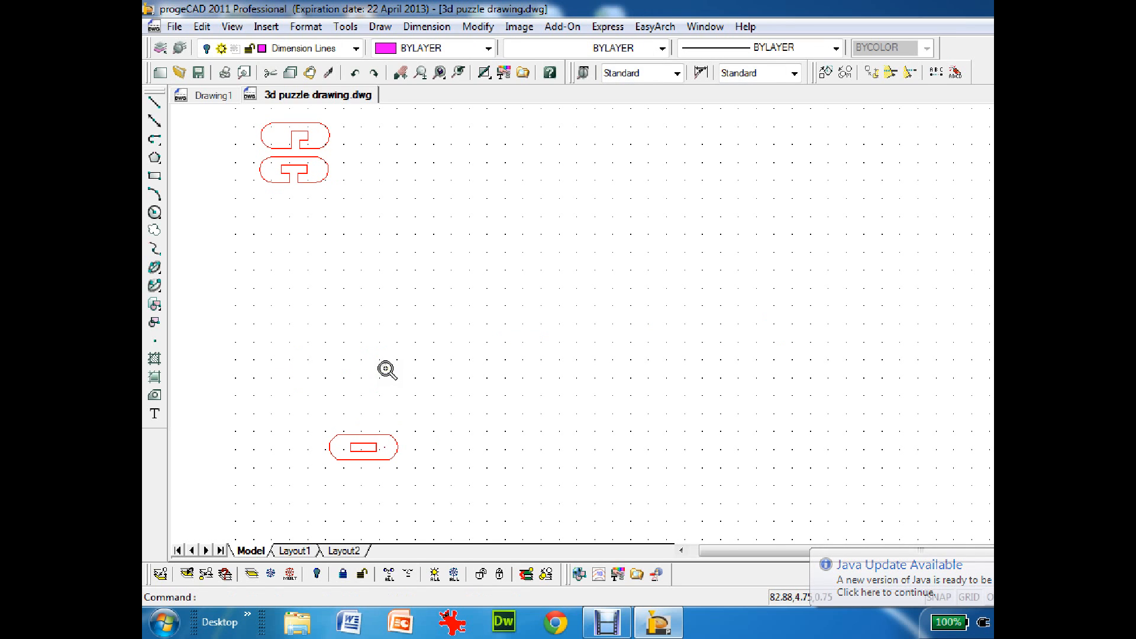
drag(302, 406, 444, 491)
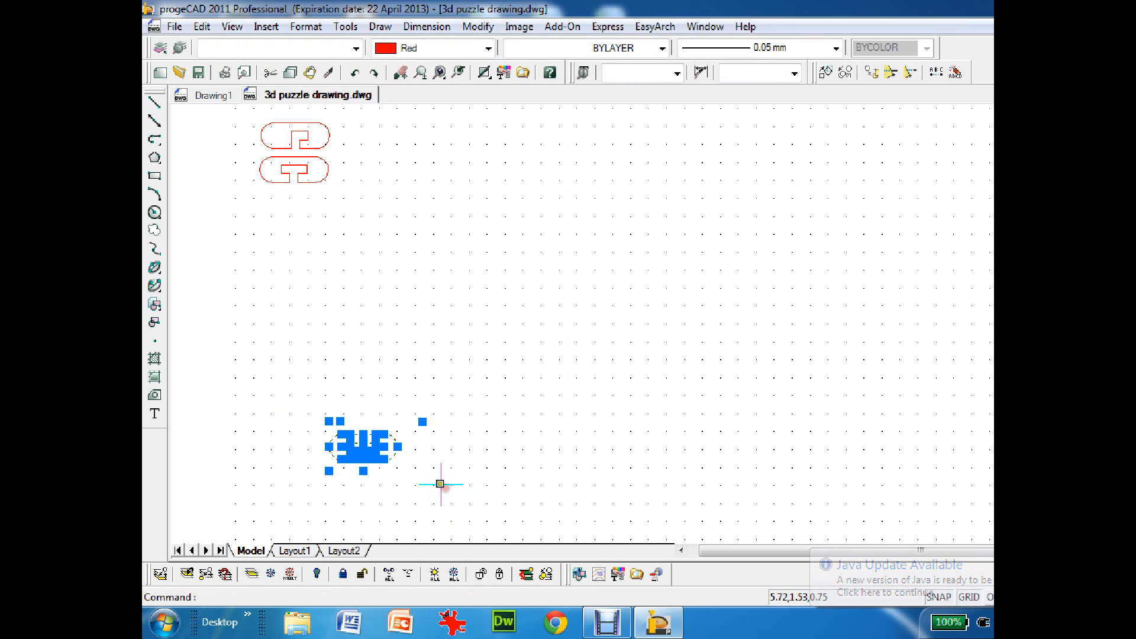
text(m)
key(Return)
click(376, 456)
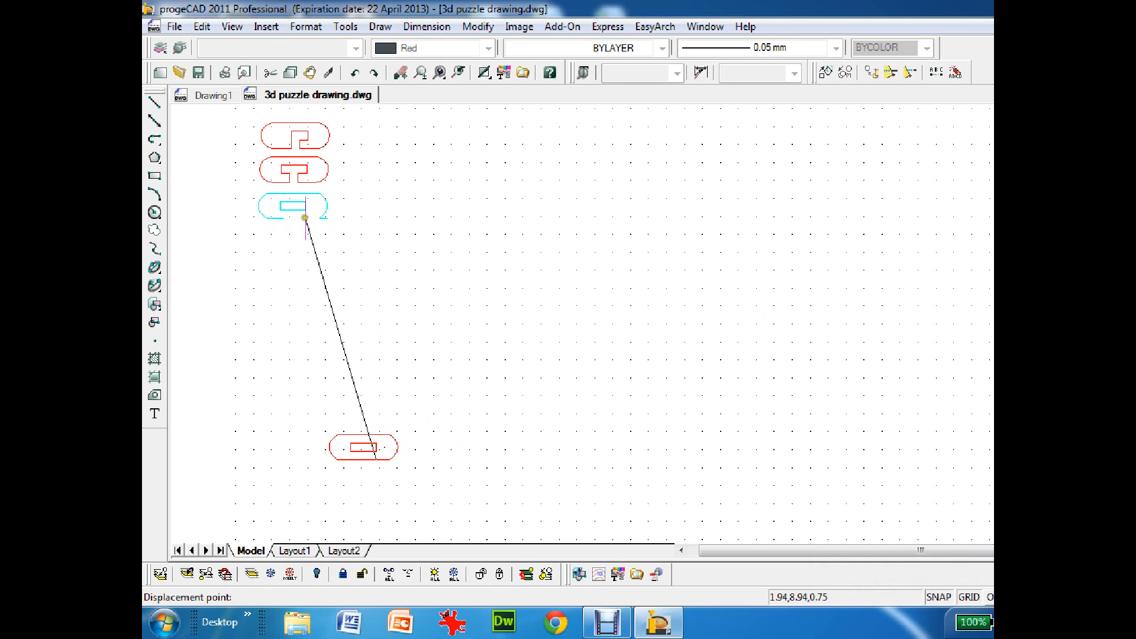
click(305, 217)
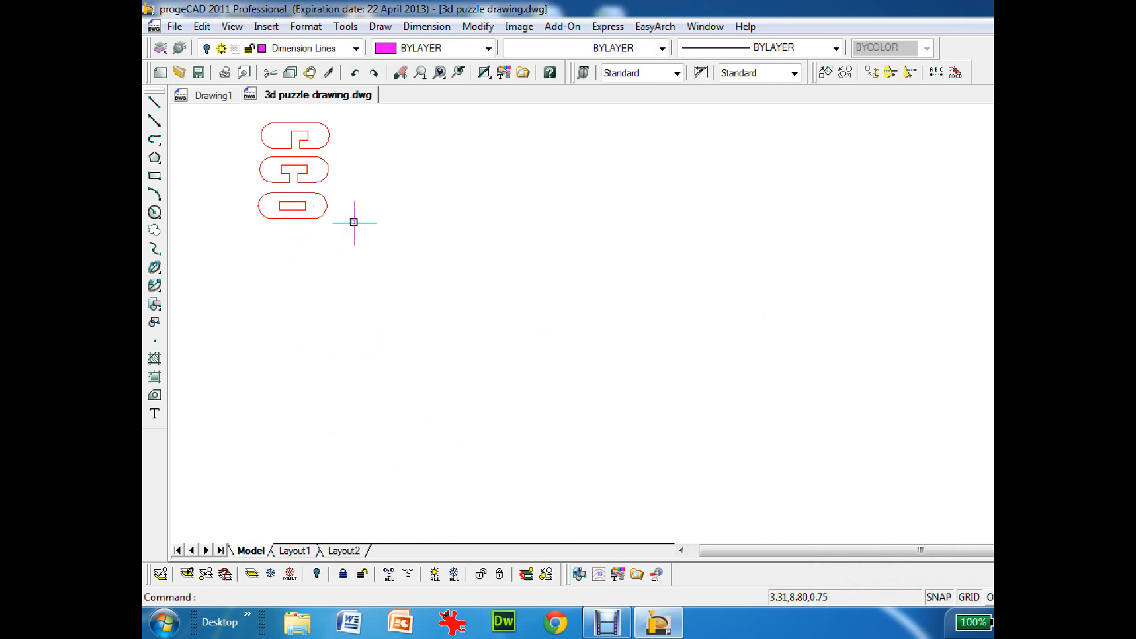
key(F7)
- Preview the plot of the stacked puzzle pieces and select VLS3.50 as the printer in the print settings
click(175, 27)
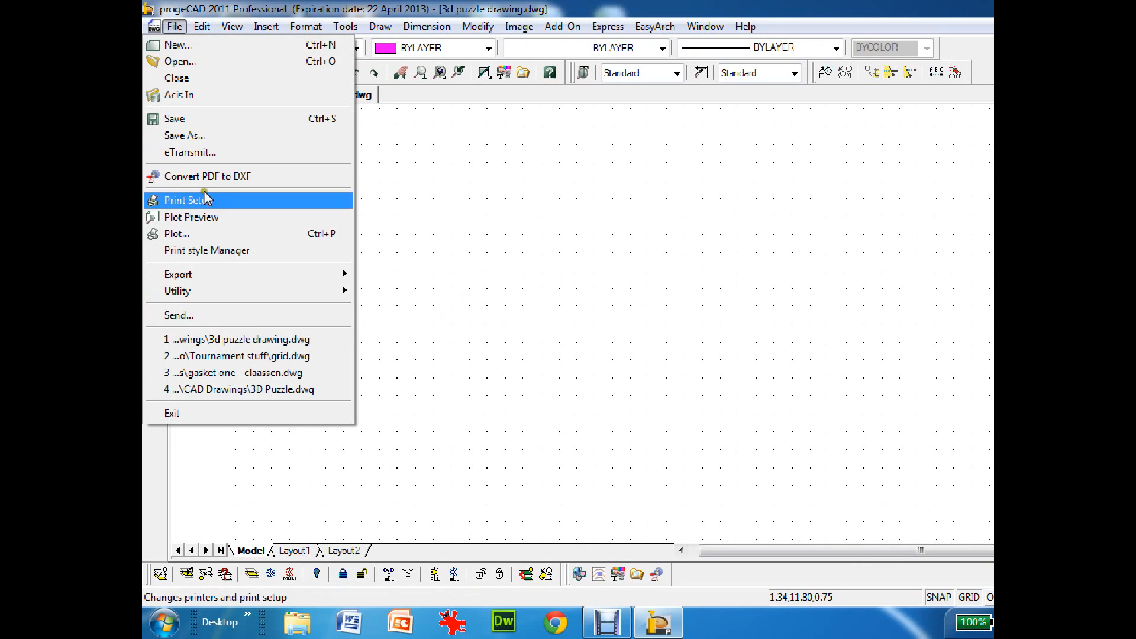
click(202, 217)
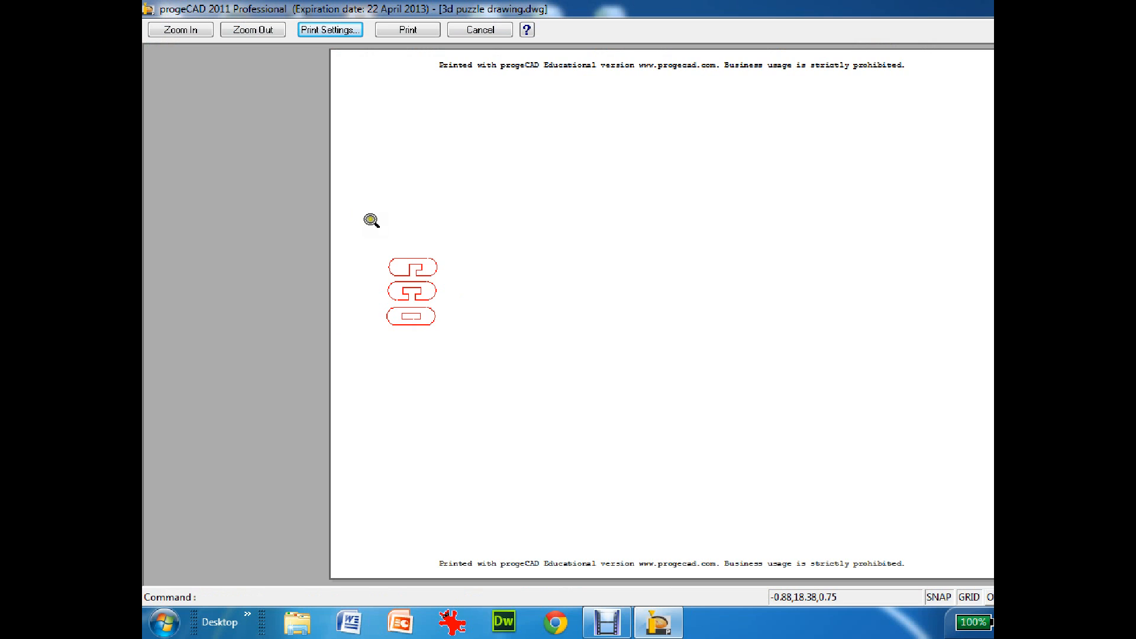
click(330, 30)
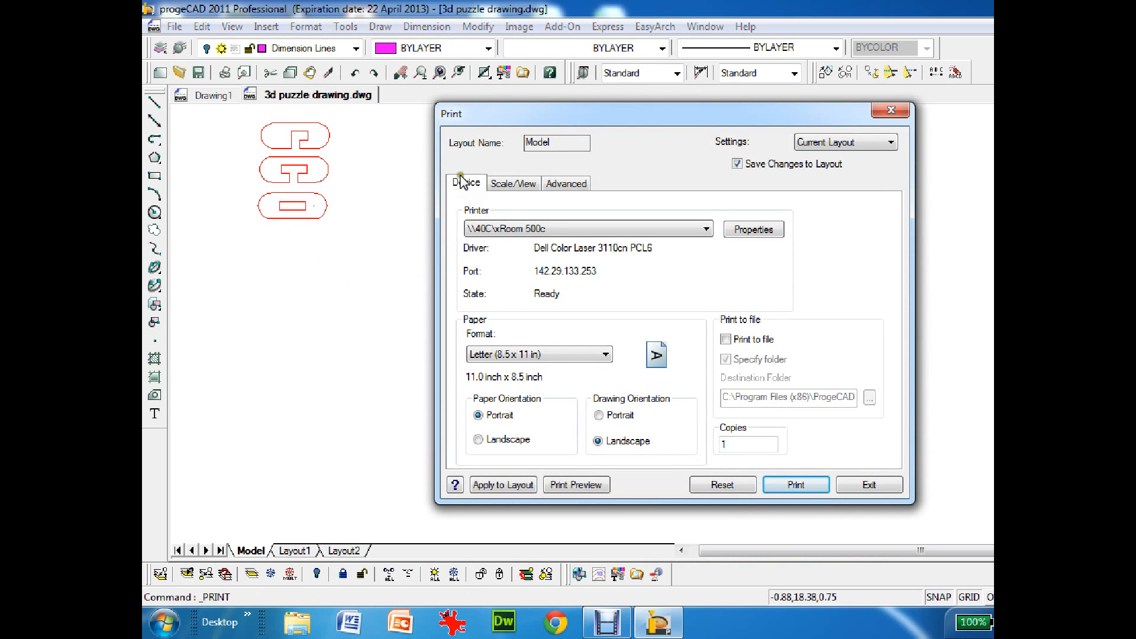
click(706, 228)
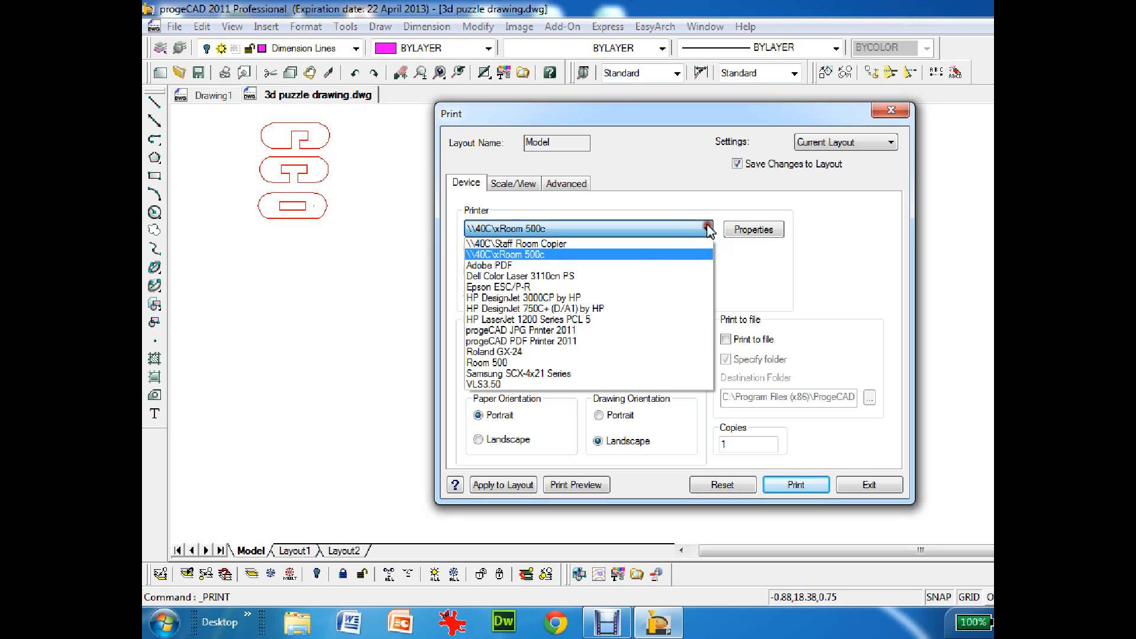
click(502, 385)
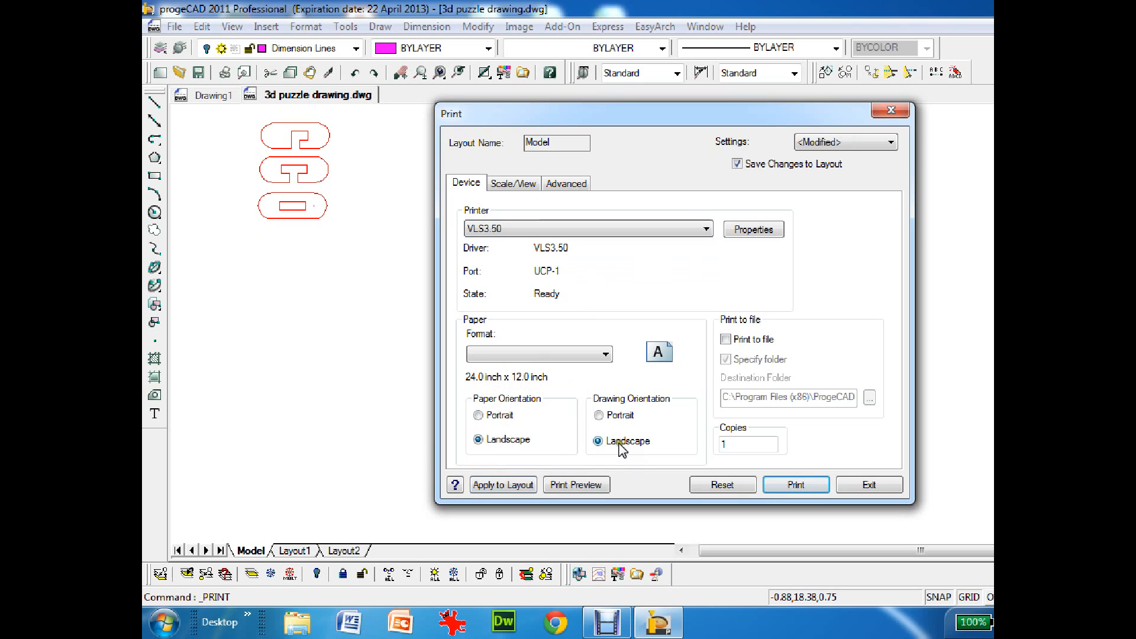
- Set the print scale to 1:1 and send the drawing to the printer from its print preview
click(506, 184)
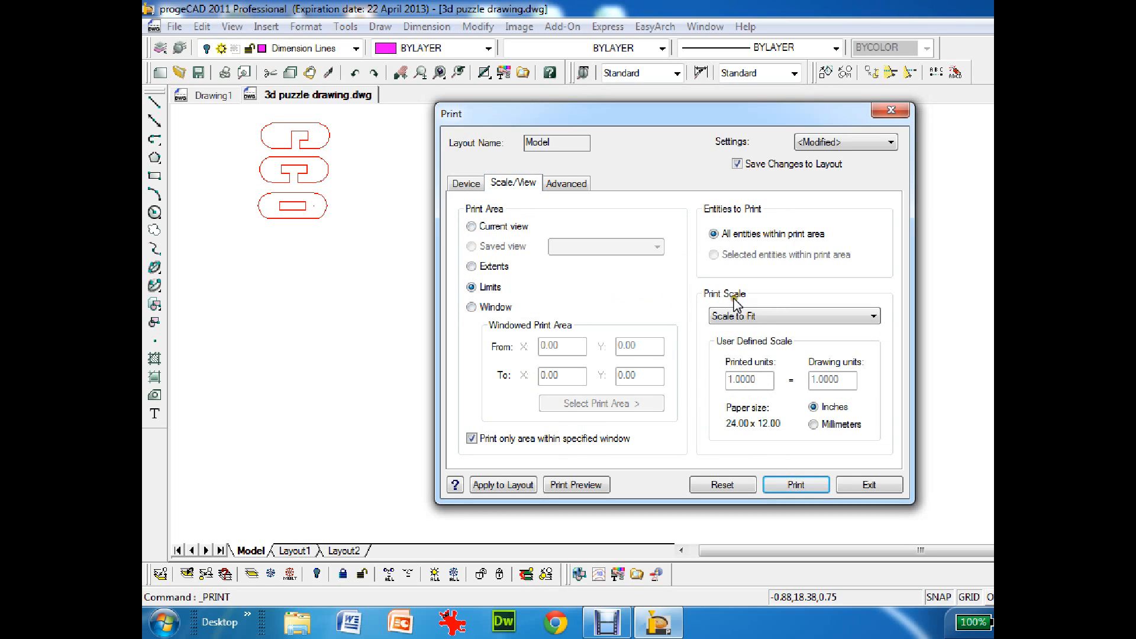
click(802, 318)
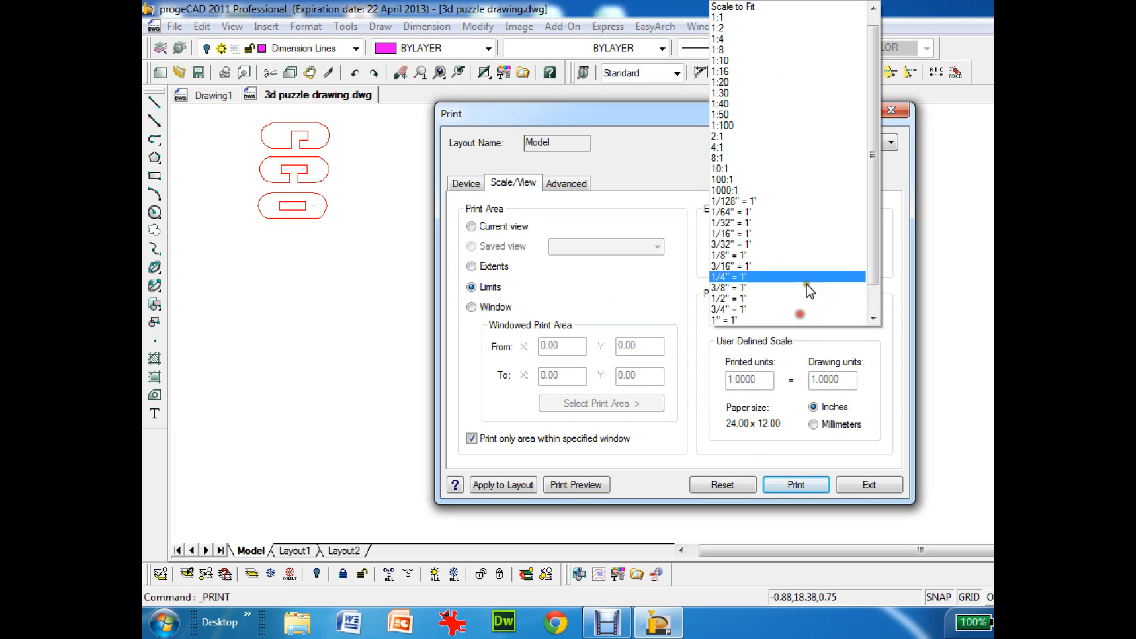
click(717, 17)
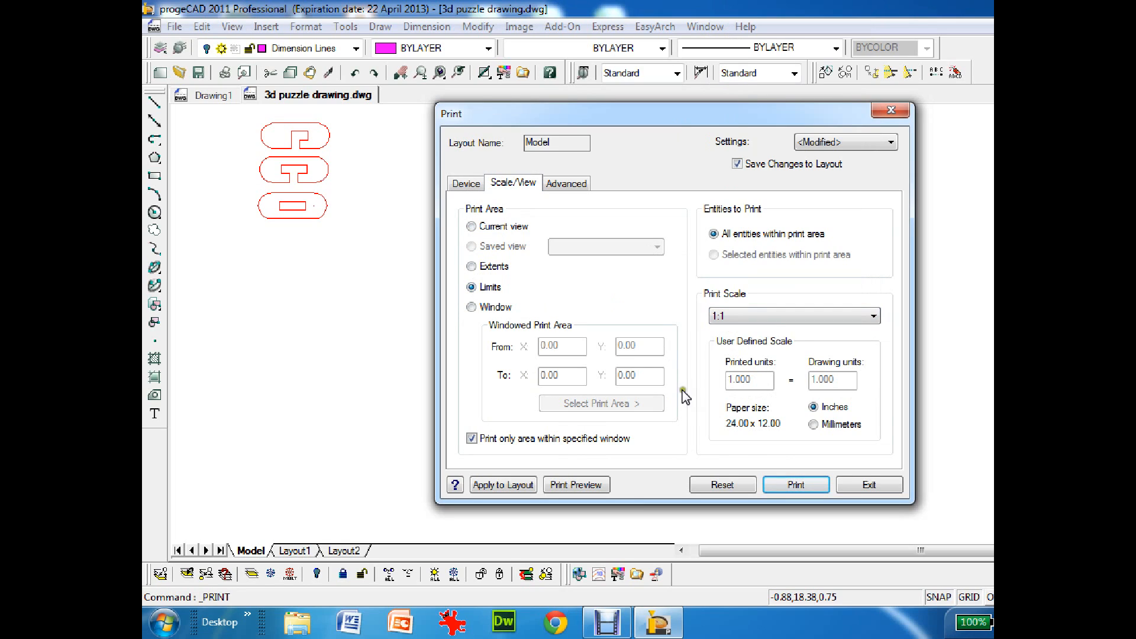
click(576, 485)
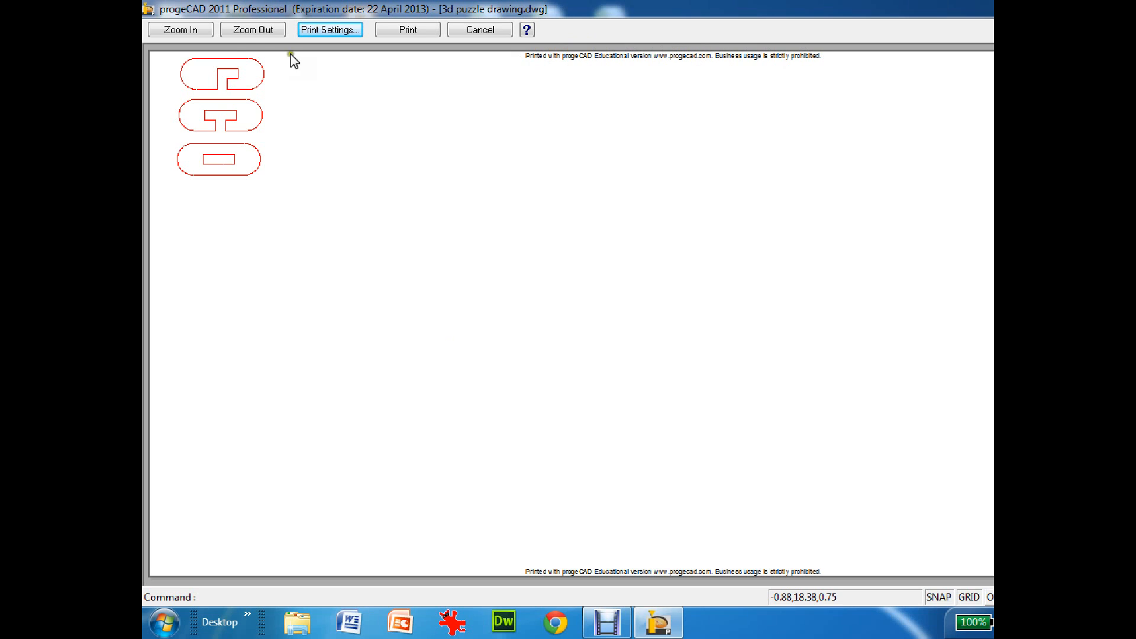
click(407, 30)
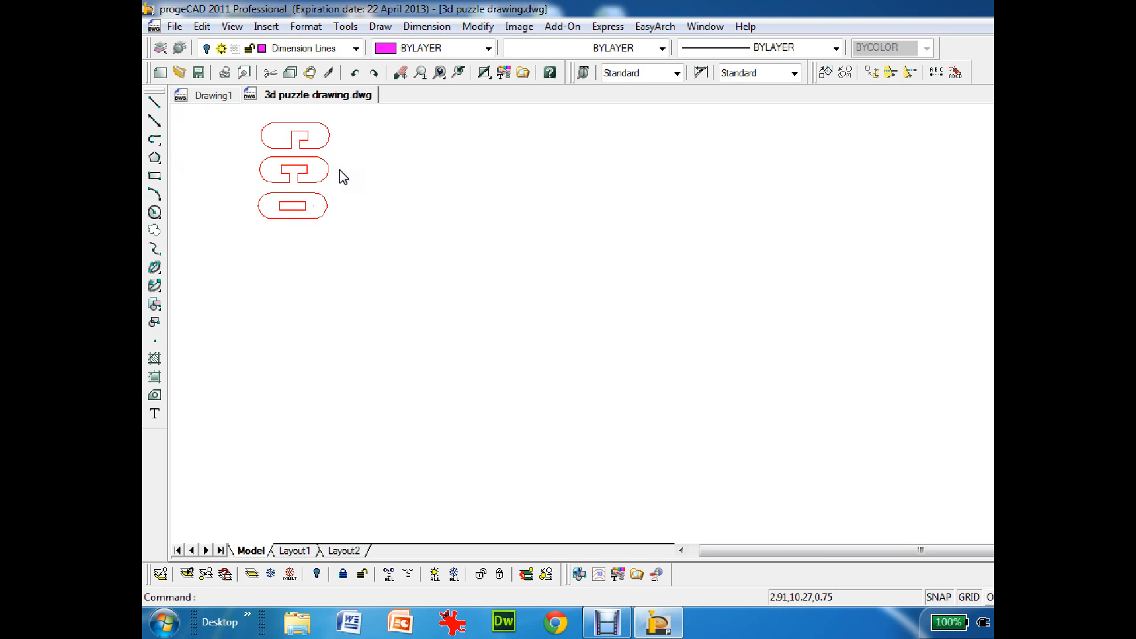